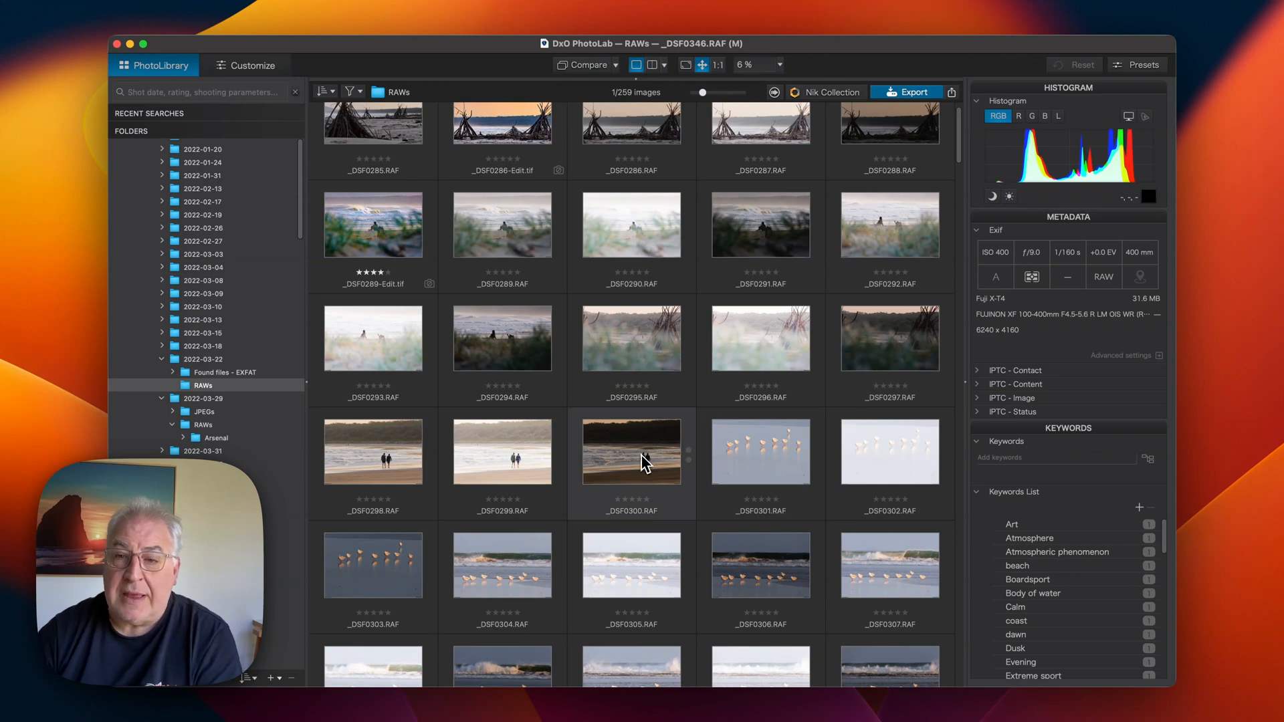
# Select the _DSF0301.RAF thumbnail in the library grid to view its metadata
pyautogui.click(752, 452)
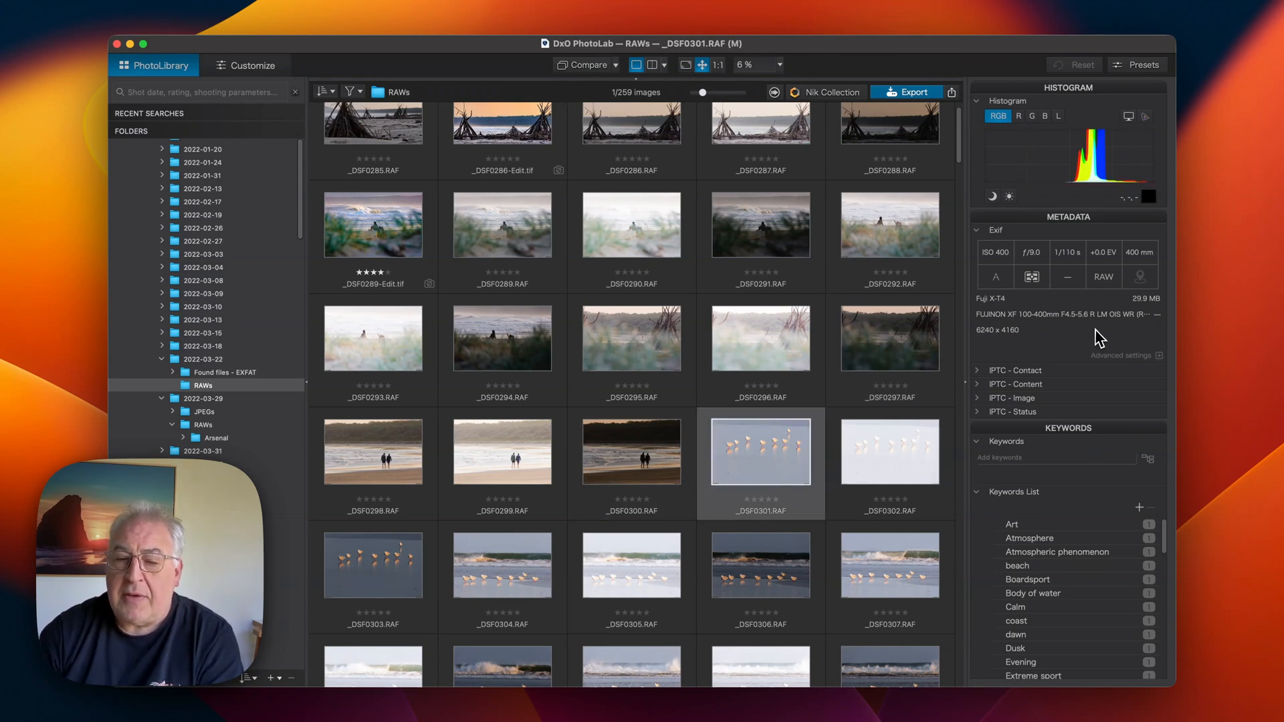
pyautogui.moveTo(767, 456)
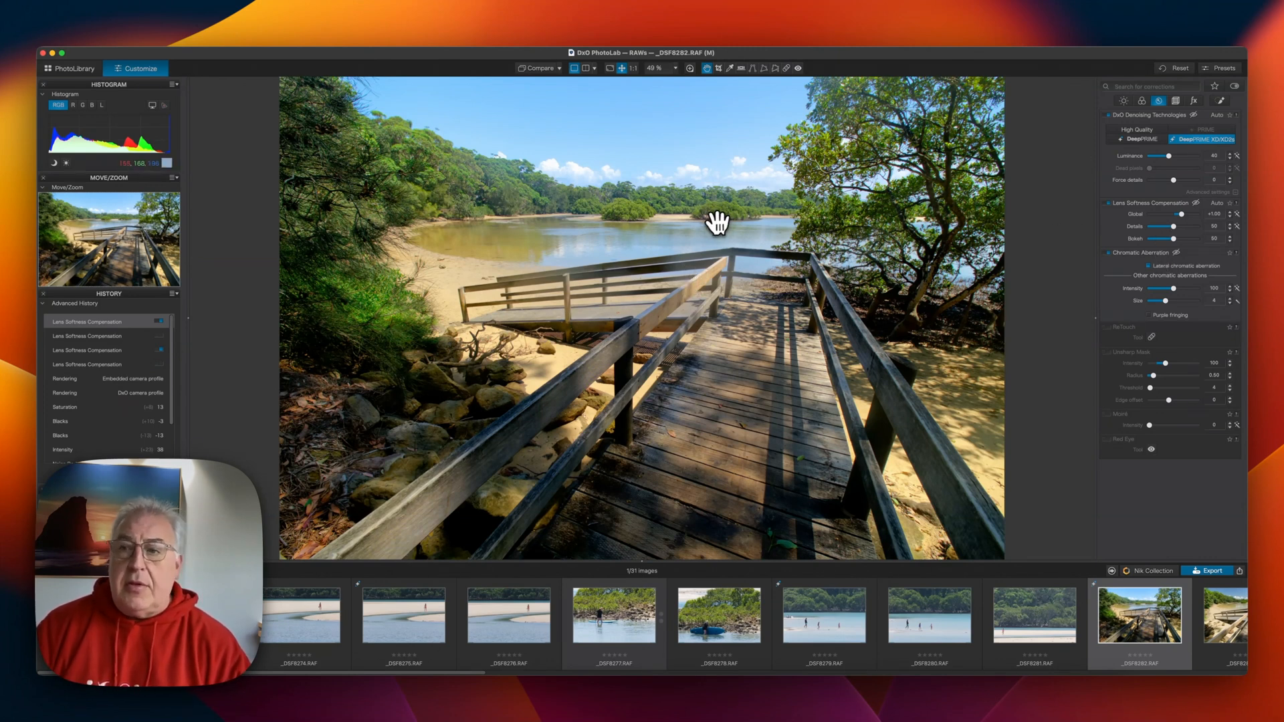
# Open the Loupe over the distant trees and toggle DxO Denoising Technologies off and back on to compare
pyautogui.press('l')
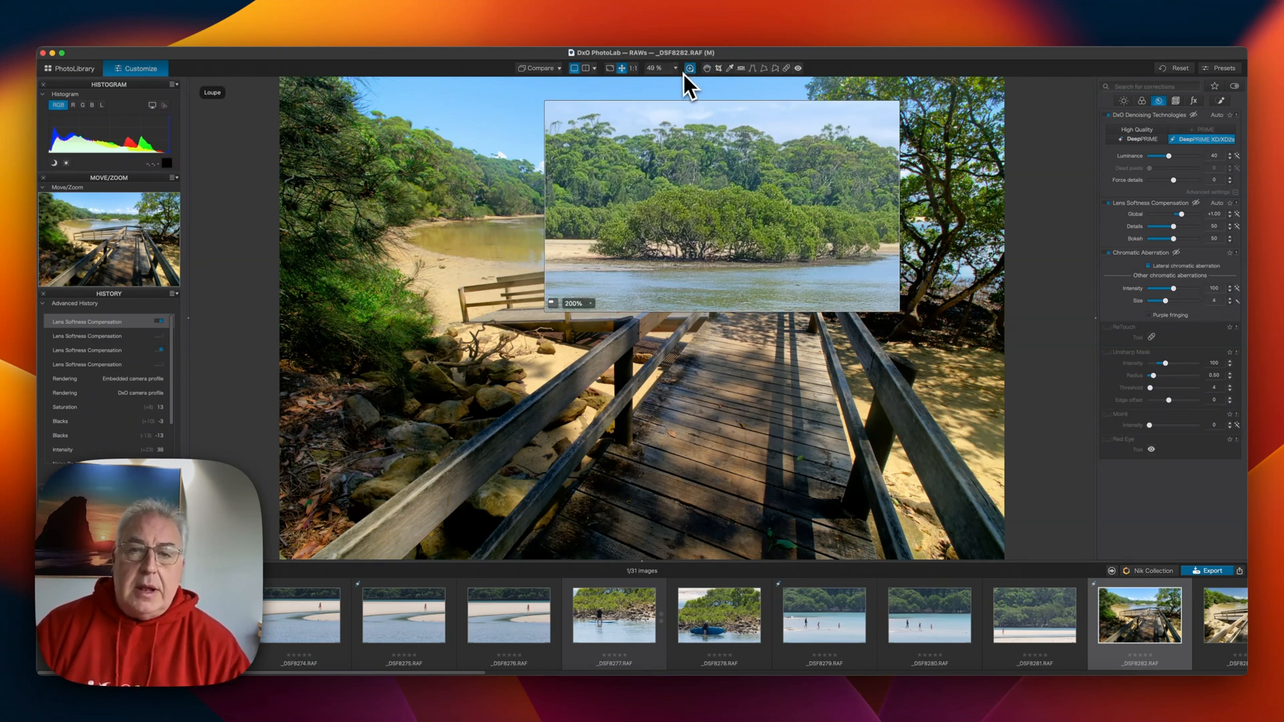
pyautogui.moveTo(702, 223); pyautogui.dragTo(707, 204)
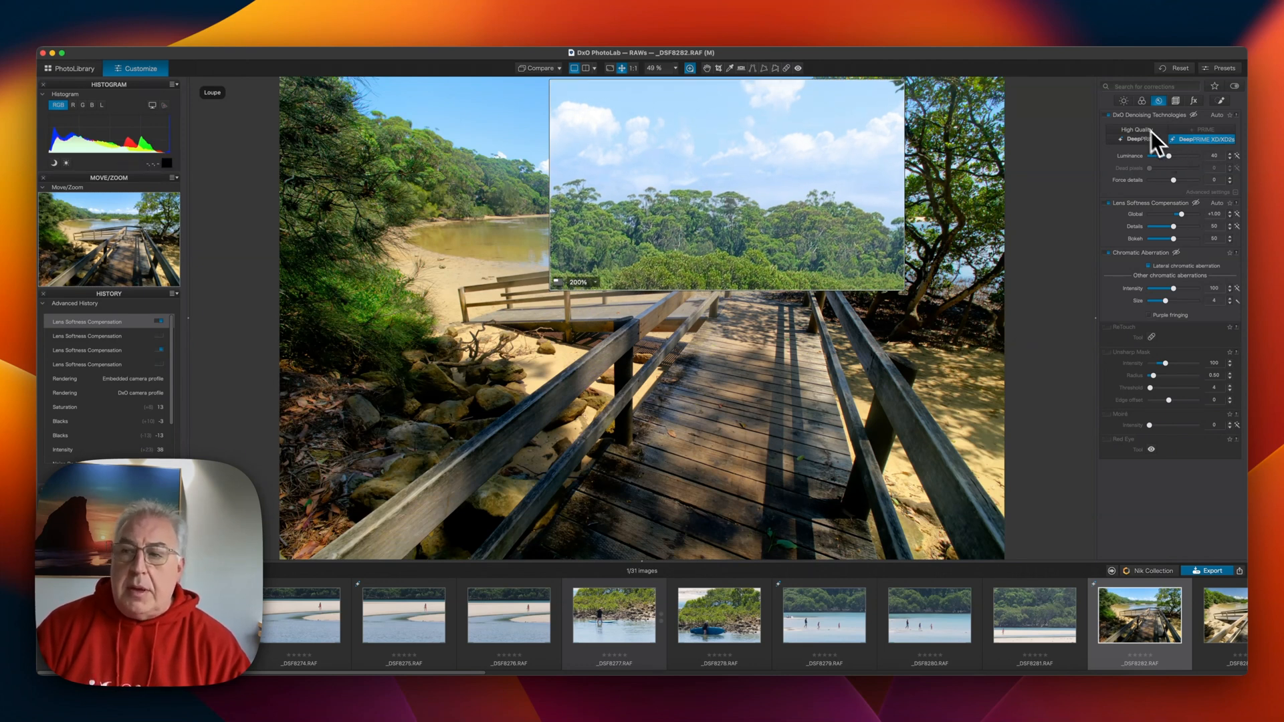
pyautogui.click(1109, 115)
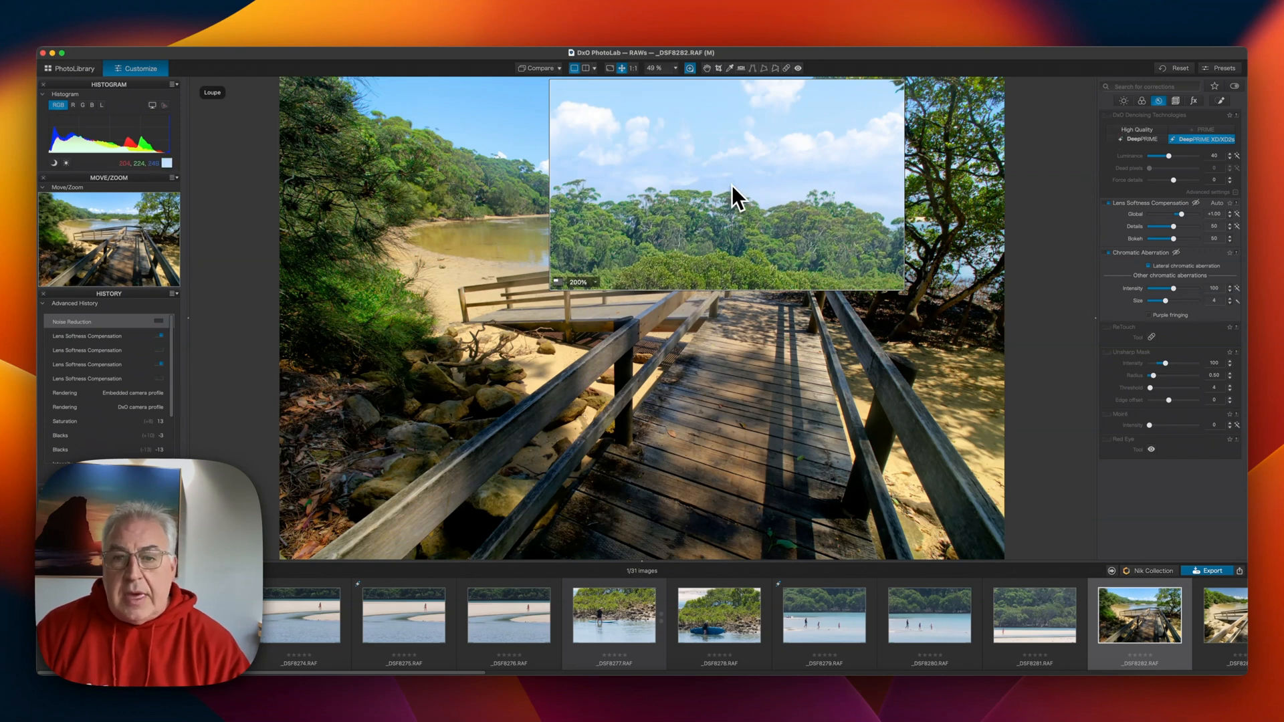
pyautogui.click(1109, 115)
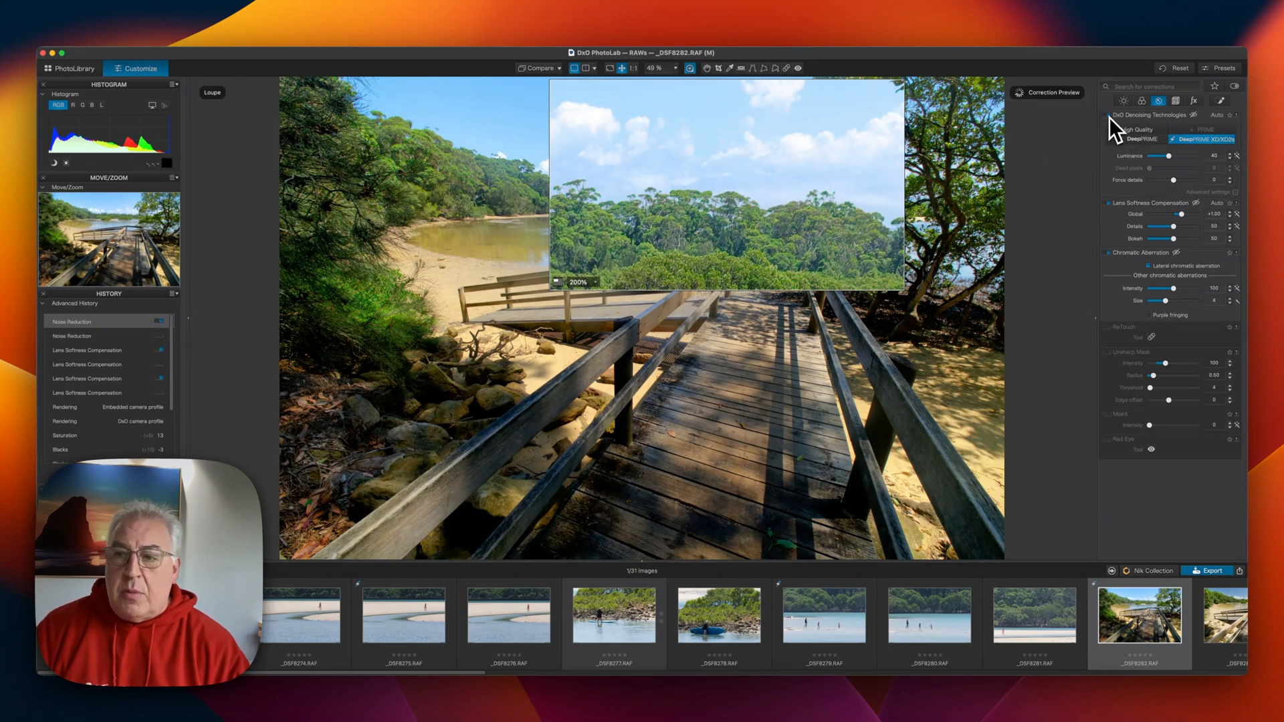
# Move the Loupe over the water and railing and set its magnification to 400%
pyautogui.moveTo(817, 214); pyautogui.dragTo(645, 269)
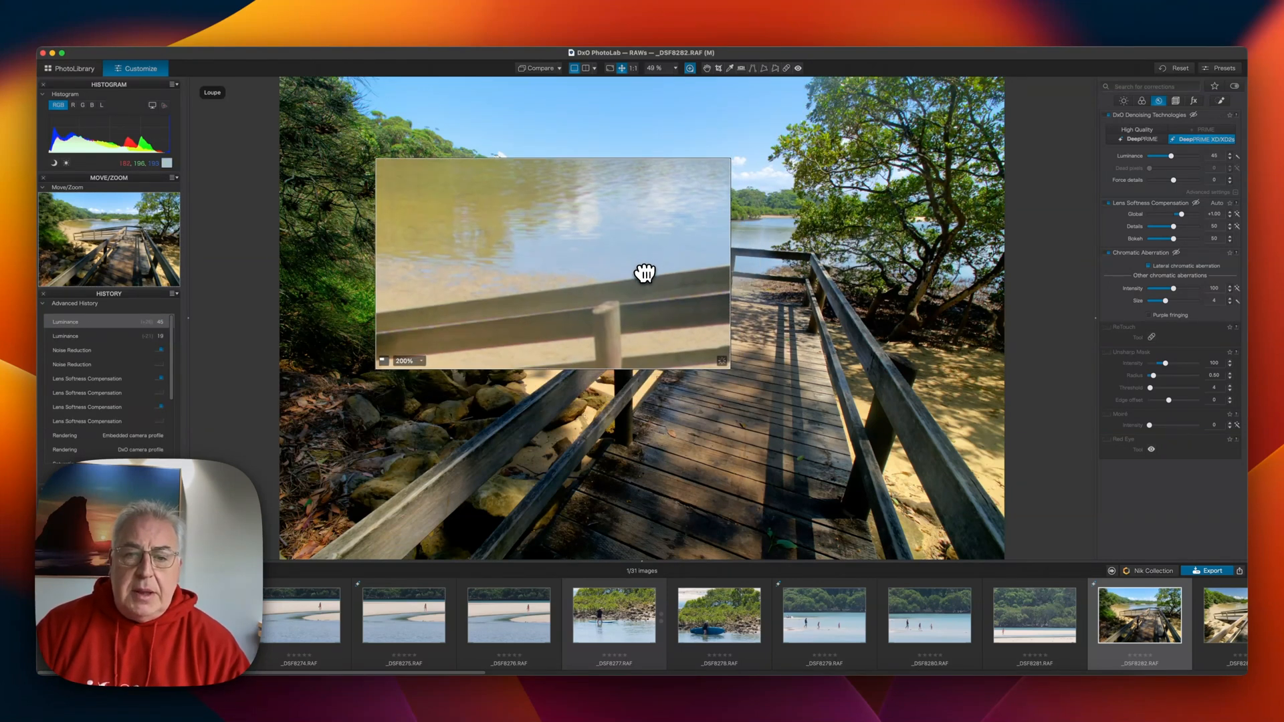
pyautogui.click(413, 362)
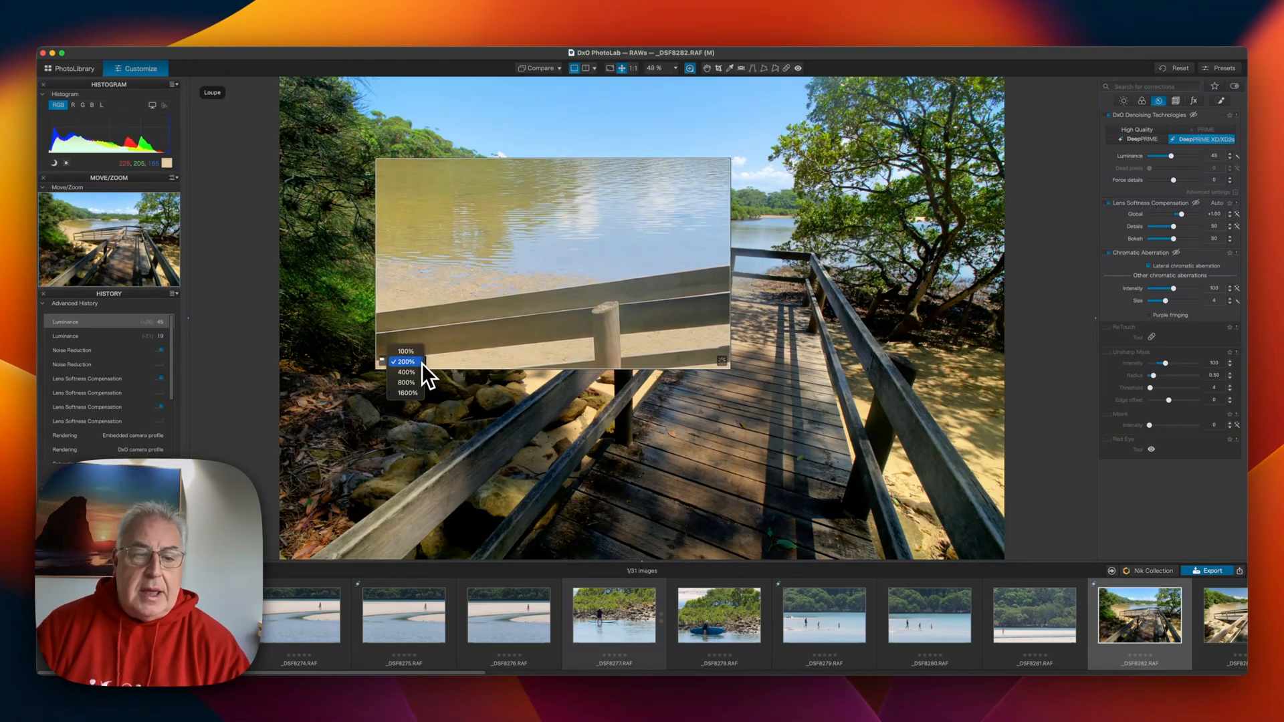
pyautogui.click(408, 372)
# Move the Loupe over the foliage and toggle Lens Softness Compensation off and back on to compare
pyautogui.moveTo(502, 344); pyautogui.dragTo(846, 259)
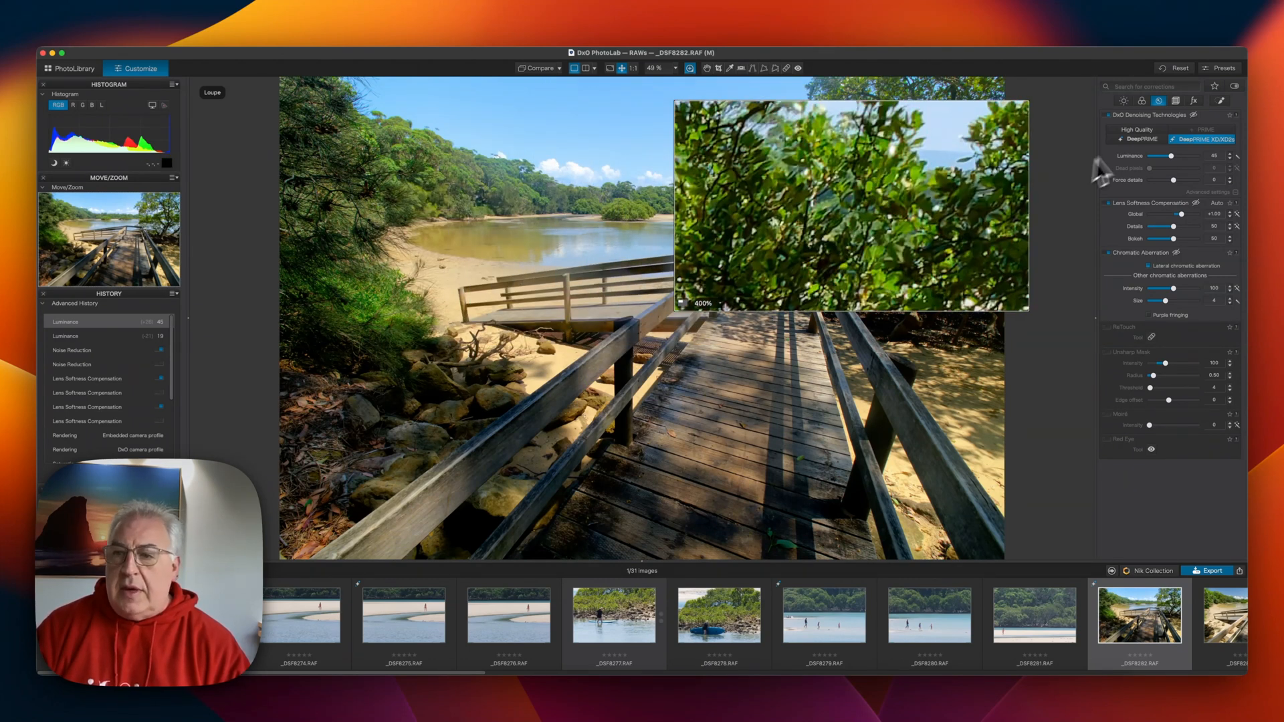
pyautogui.click(1108, 204)
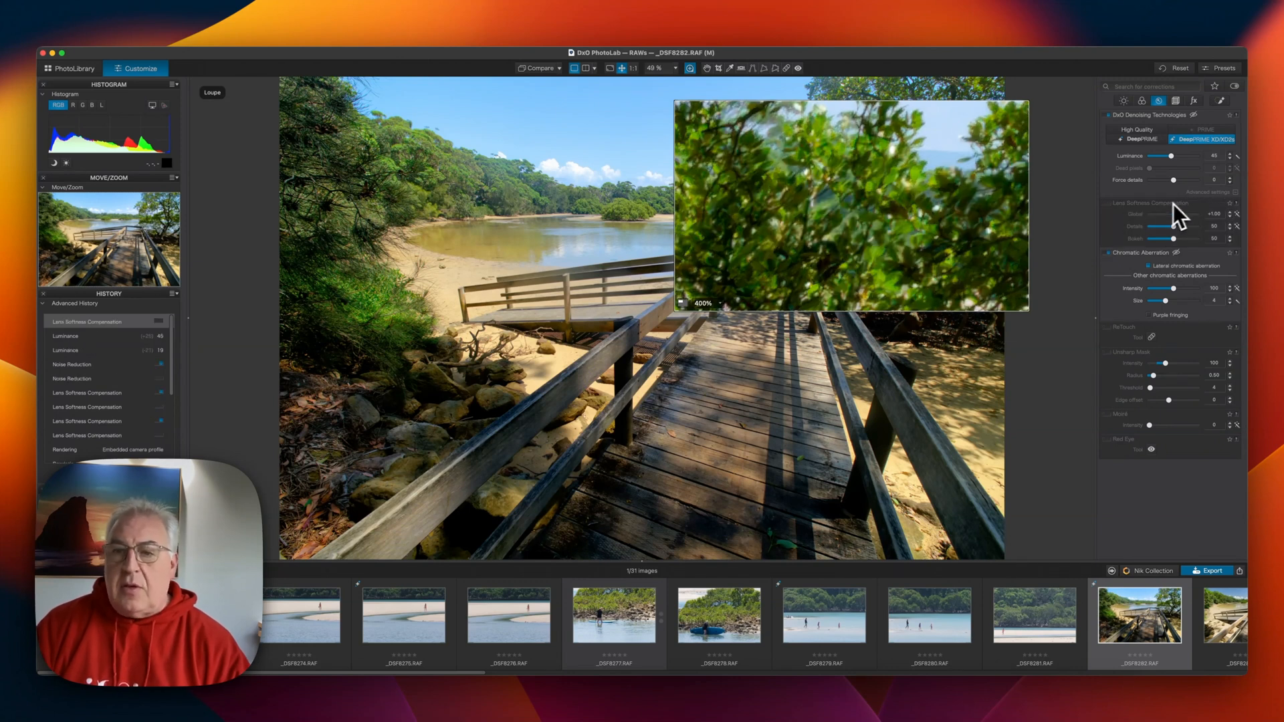
pyautogui.click(1110, 204)
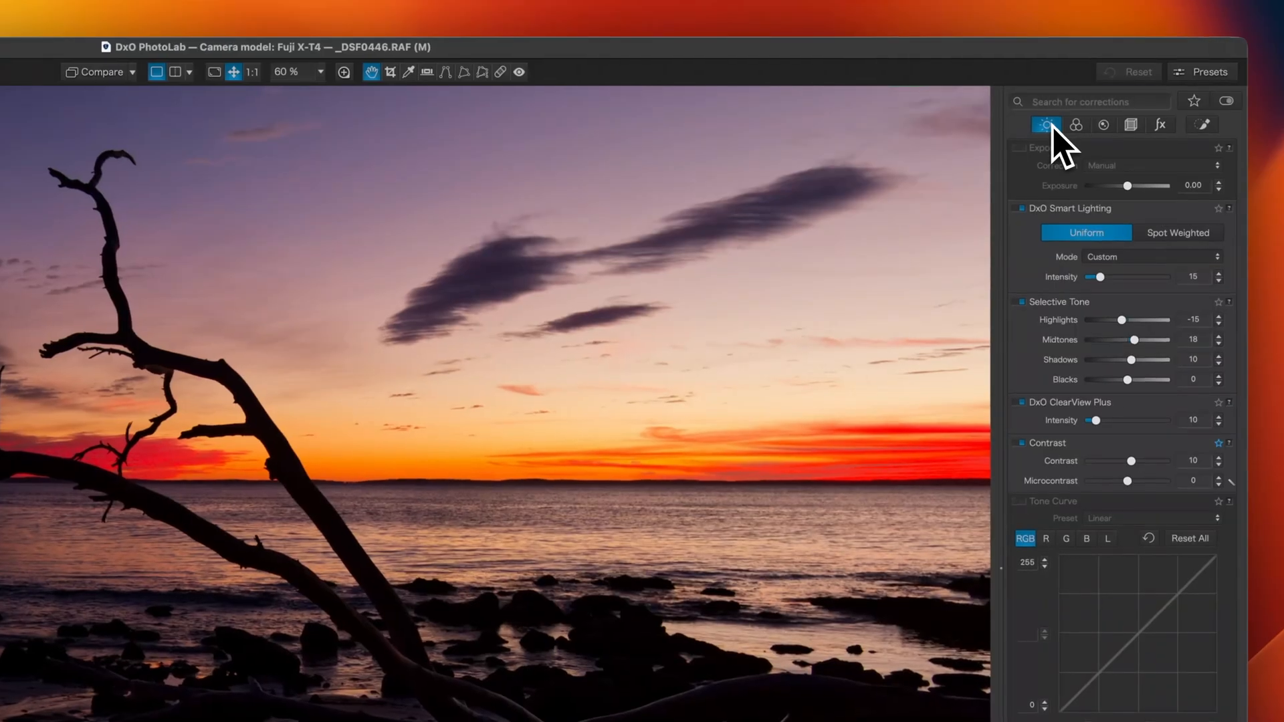
# Browse through each tab of the correction palette
pyautogui.click(1076, 125)
pyautogui.click(1104, 125)
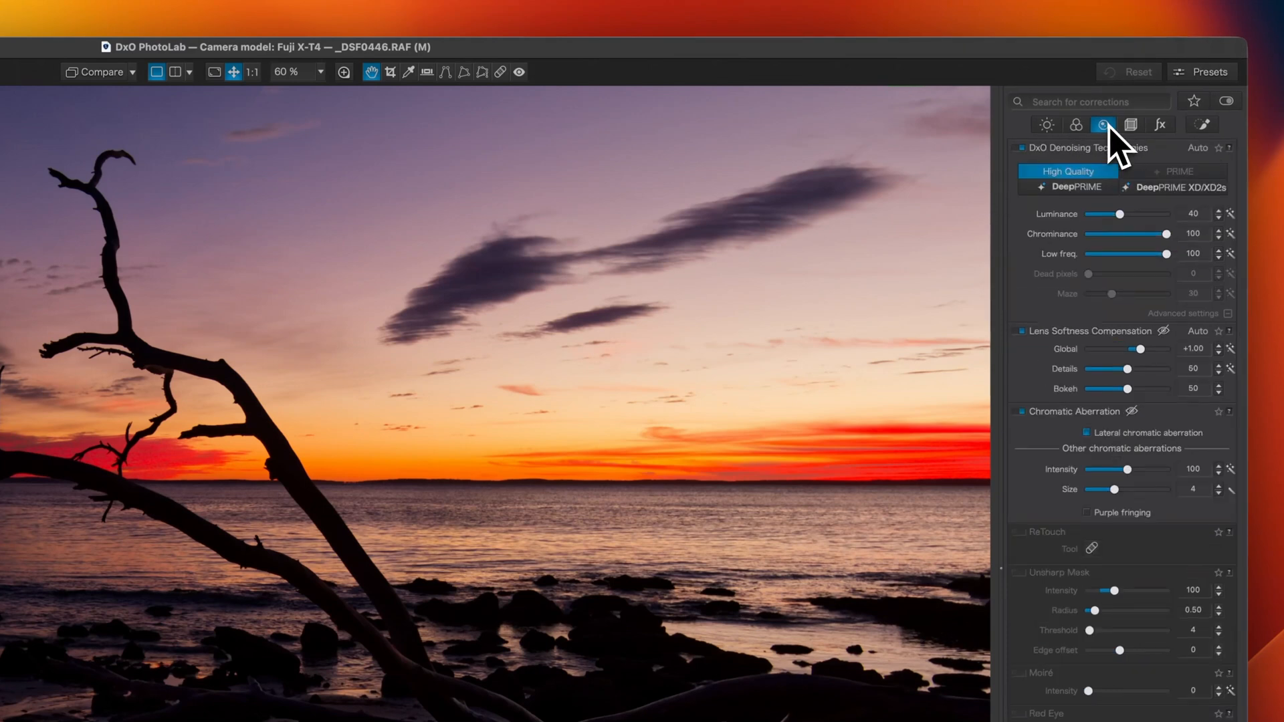
pyautogui.click(1130, 125)
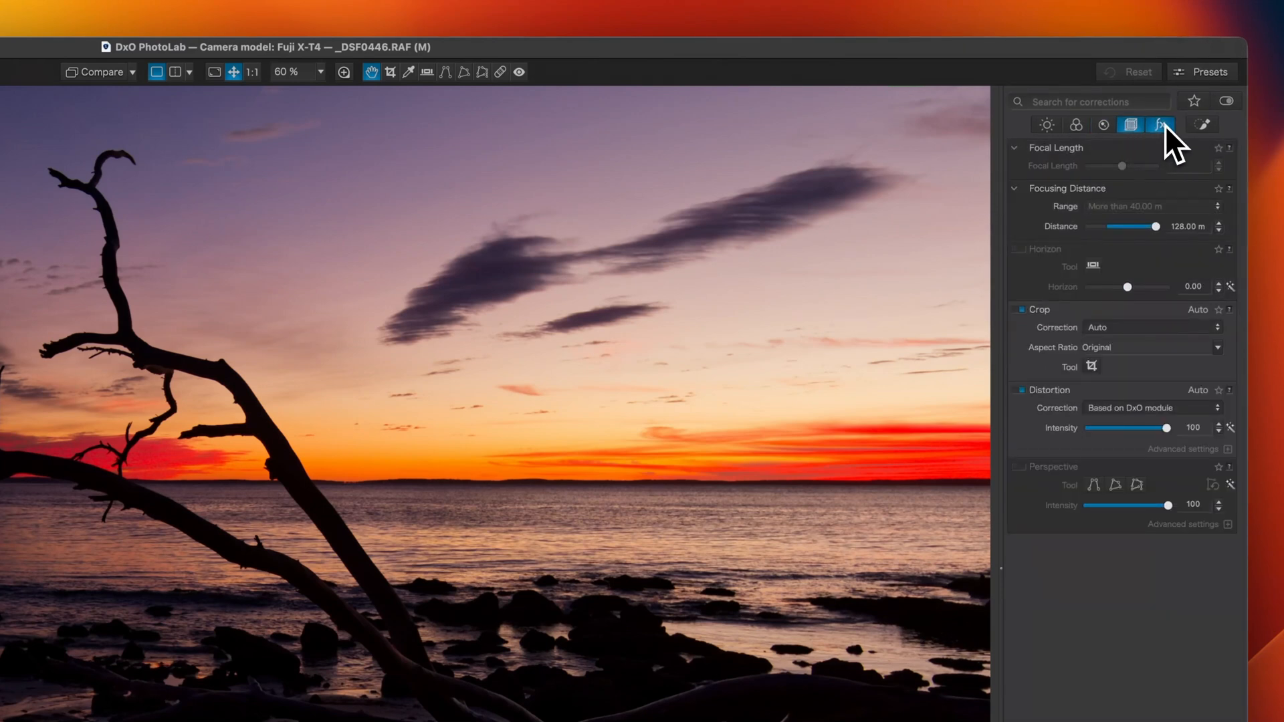
pyautogui.click(1161, 125)
pyautogui.click(1202, 126)
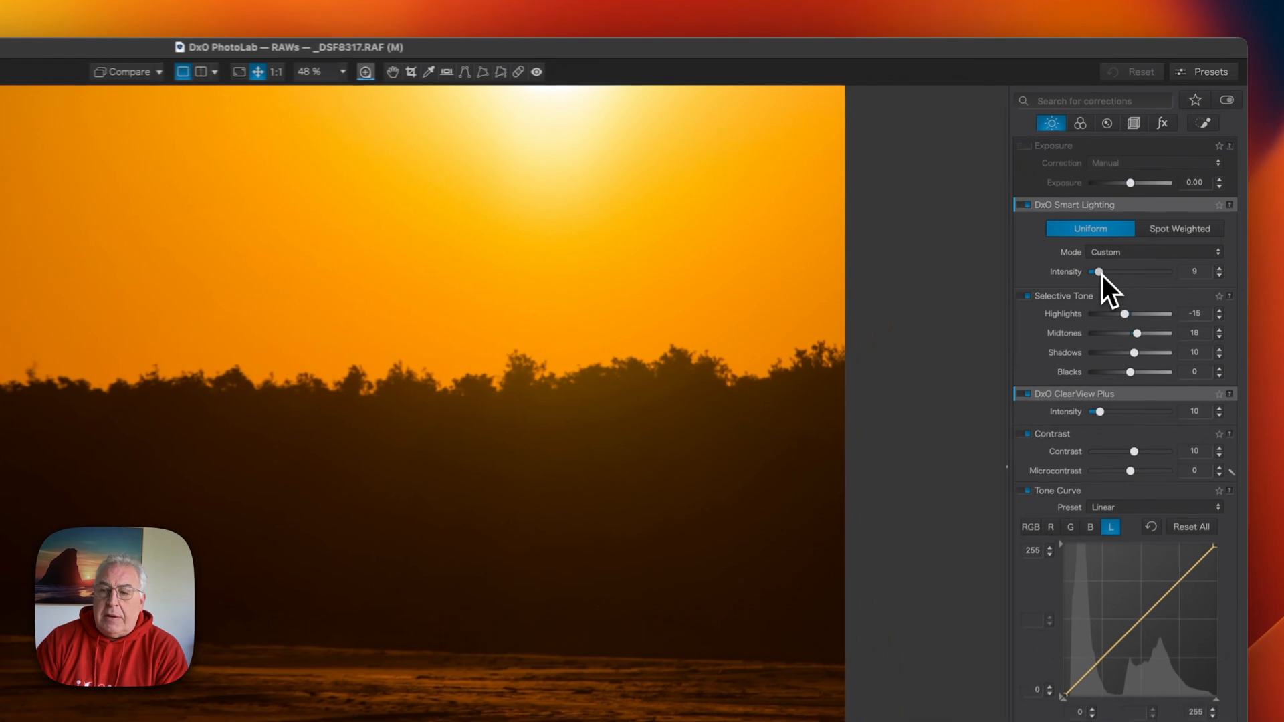
# Increase the DxO Smart Lighting intensity on the sunset image, to about 31 and beyond
pyautogui.moveTo(1154, 195); pyautogui.dragTo(1156, 196)
pyautogui.moveTo(1102, 279); pyautogui.dragTo(1111, 278)
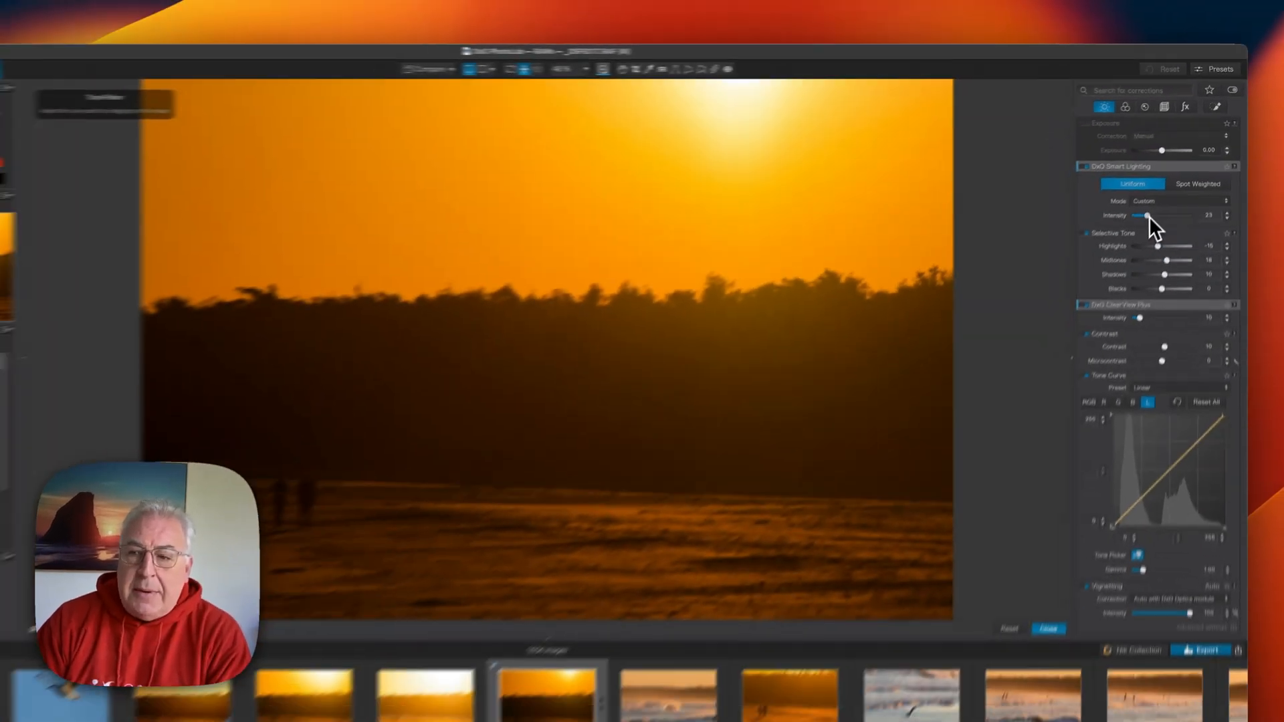
pyautogui.moveTo(1149, 215); pyautogui.dragTo(1163, 197)
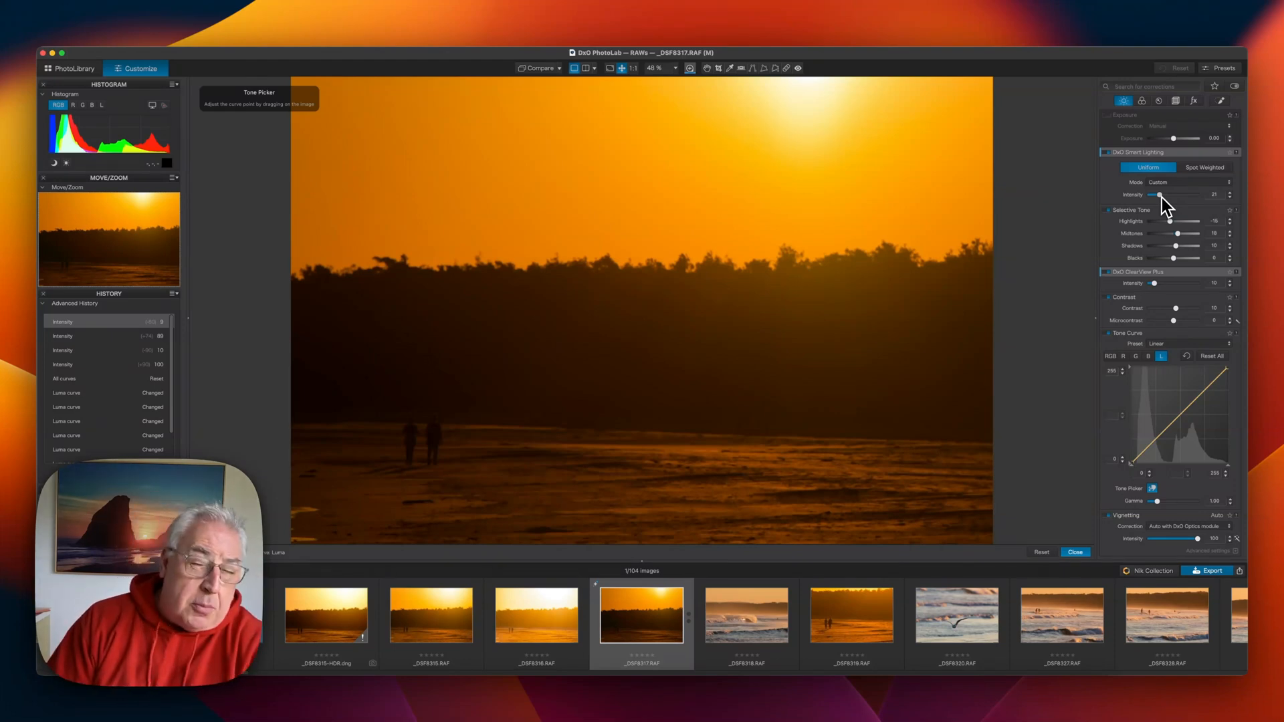
pyautogui.moveTo(1162, 197); pyautogui.dragTo(1194, 195)
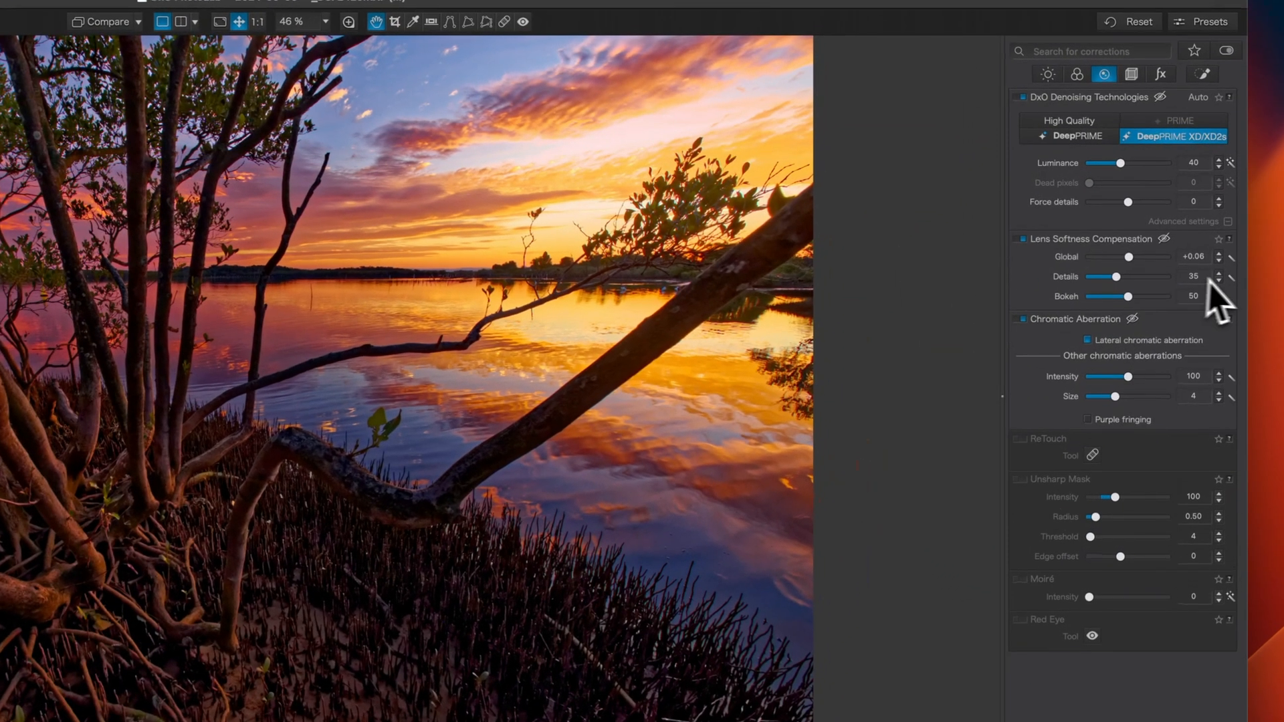
# Reset the Lens Softness Compensation Global and Details values to their automatic settings
pyautogui.click(1230, 257)
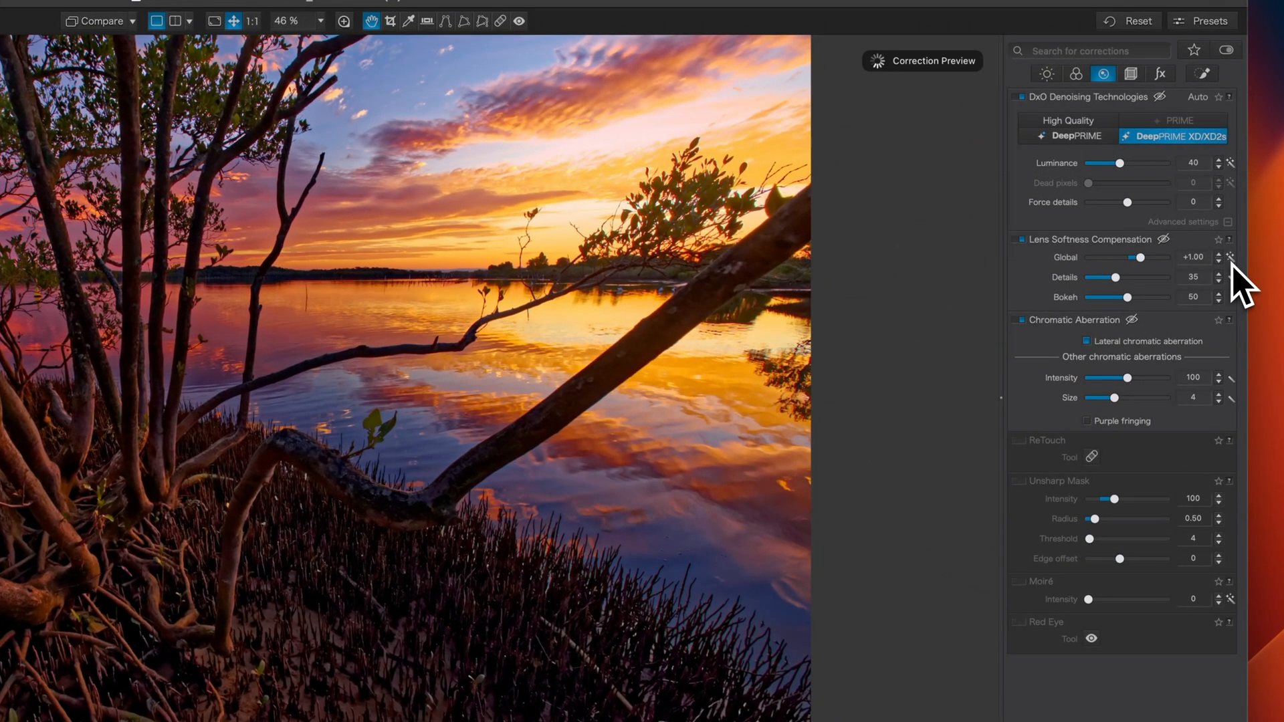
pyautogui.click(1230, 277)
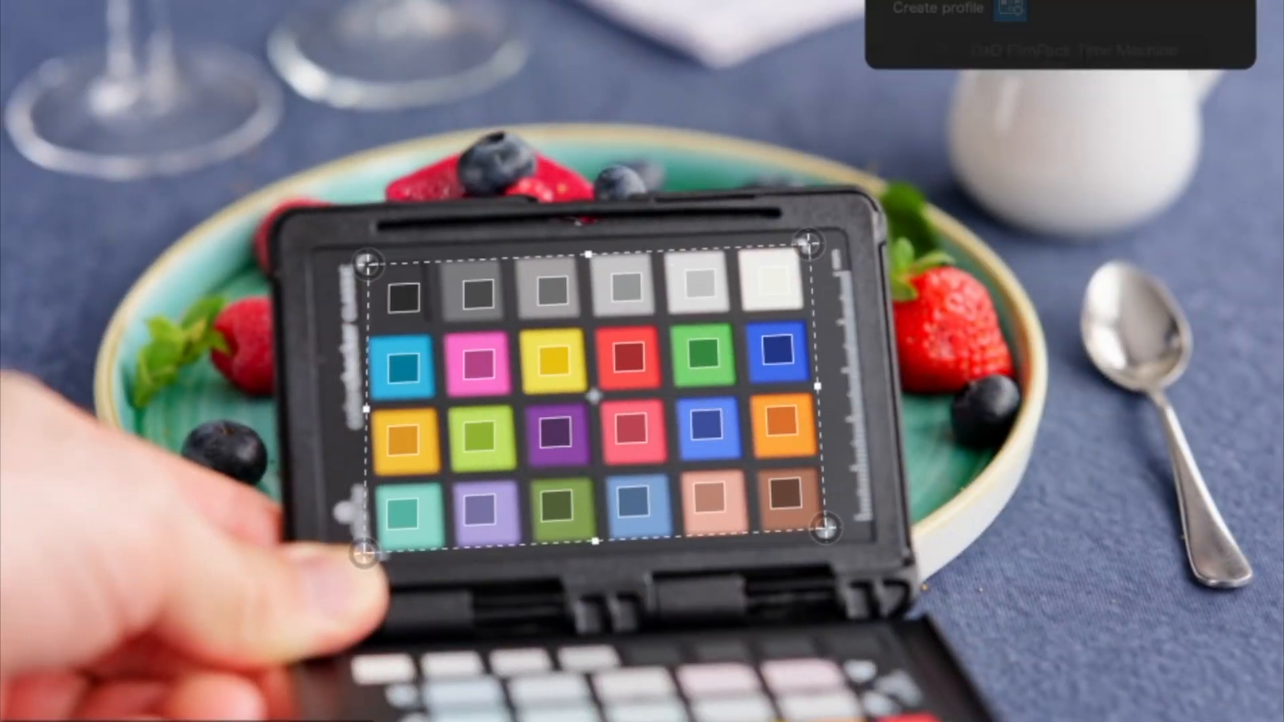
# Switch the Working Color Space version to DxO Wide Gamut
pyautogui.write('Friday')
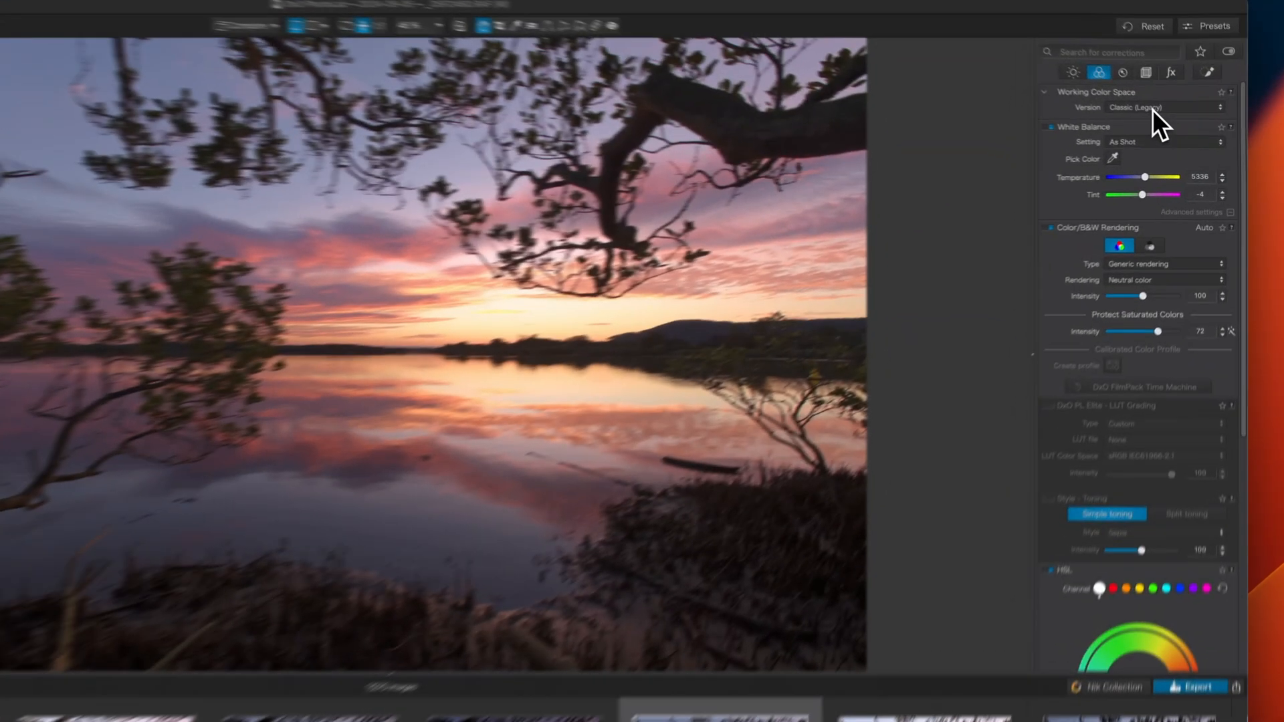
pyautogui.click(1180, 127)
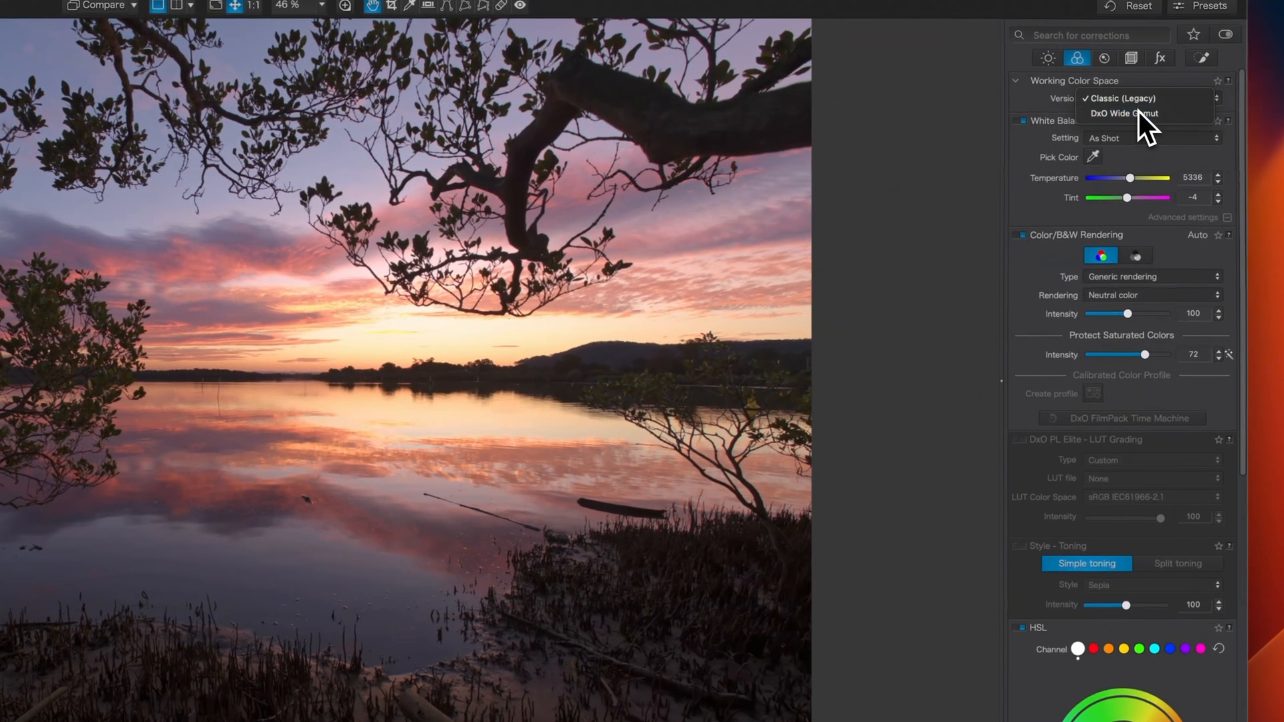
pyautogui.click(1180, 134)
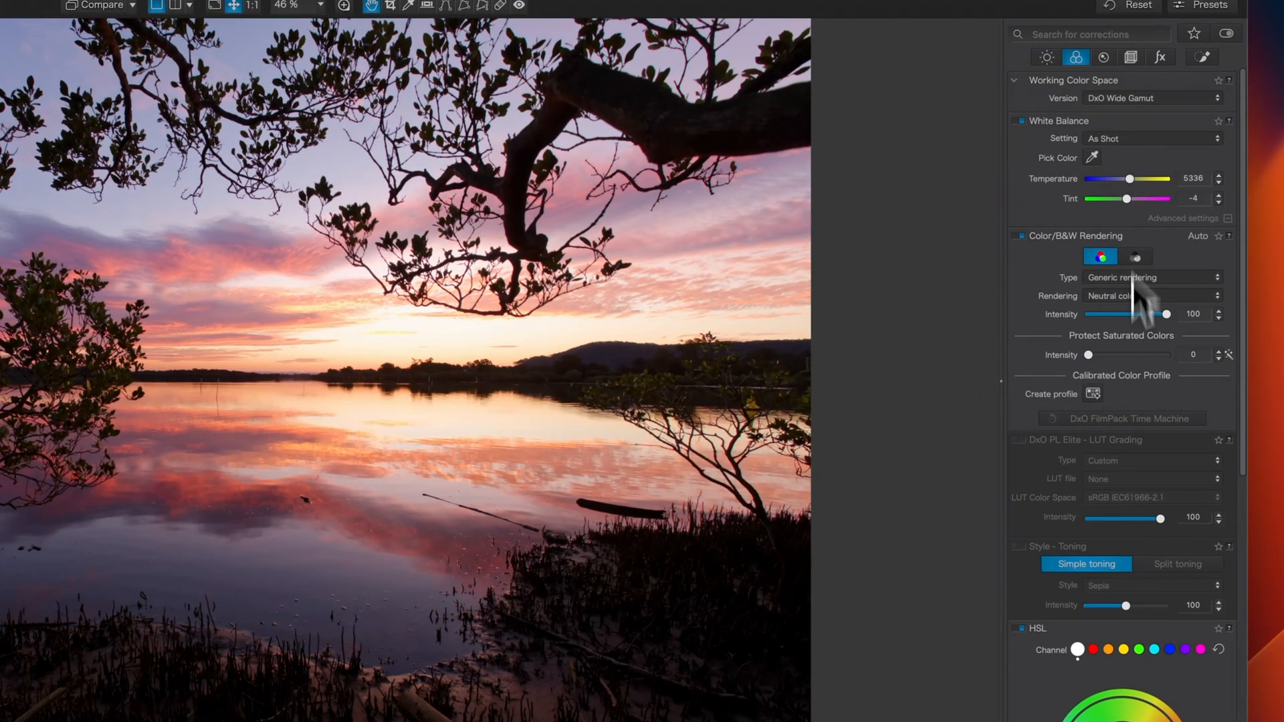
# In HSL, use the hue picker to sample the pink-red sky colour from the image
pyautogui.scroll(-5, 1178, 481)
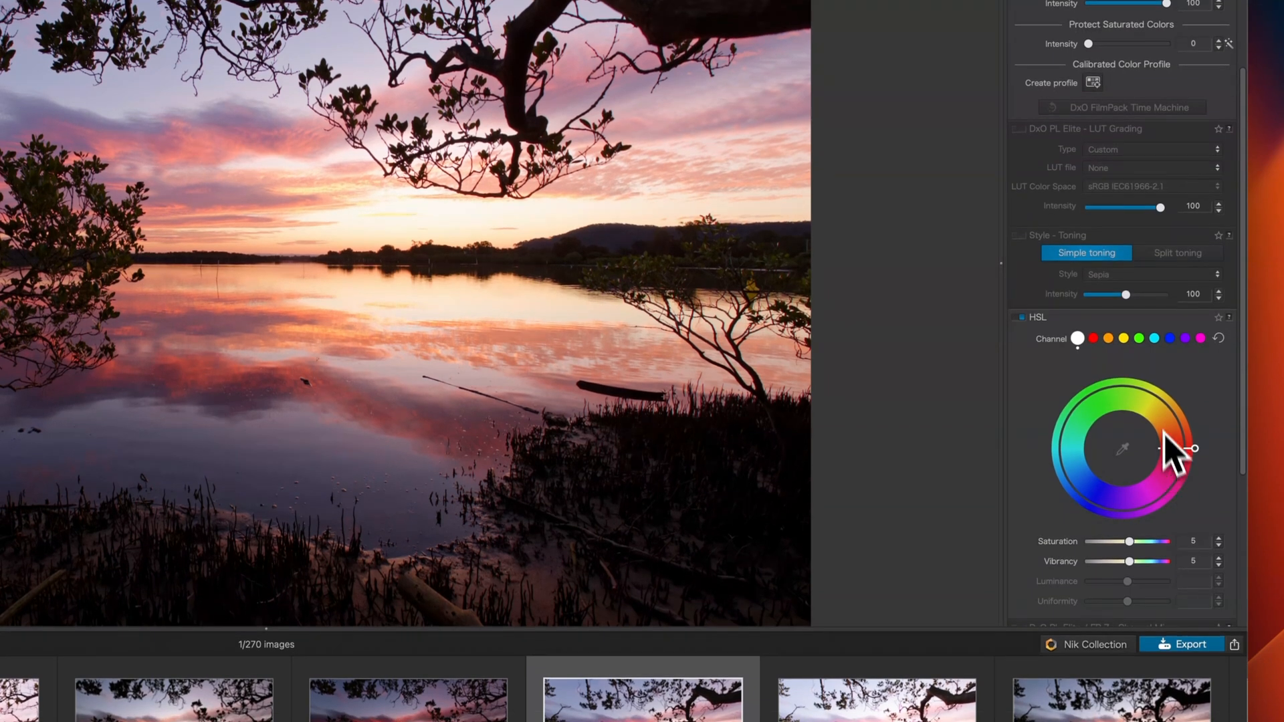
pyautogui.click(1108, 339)
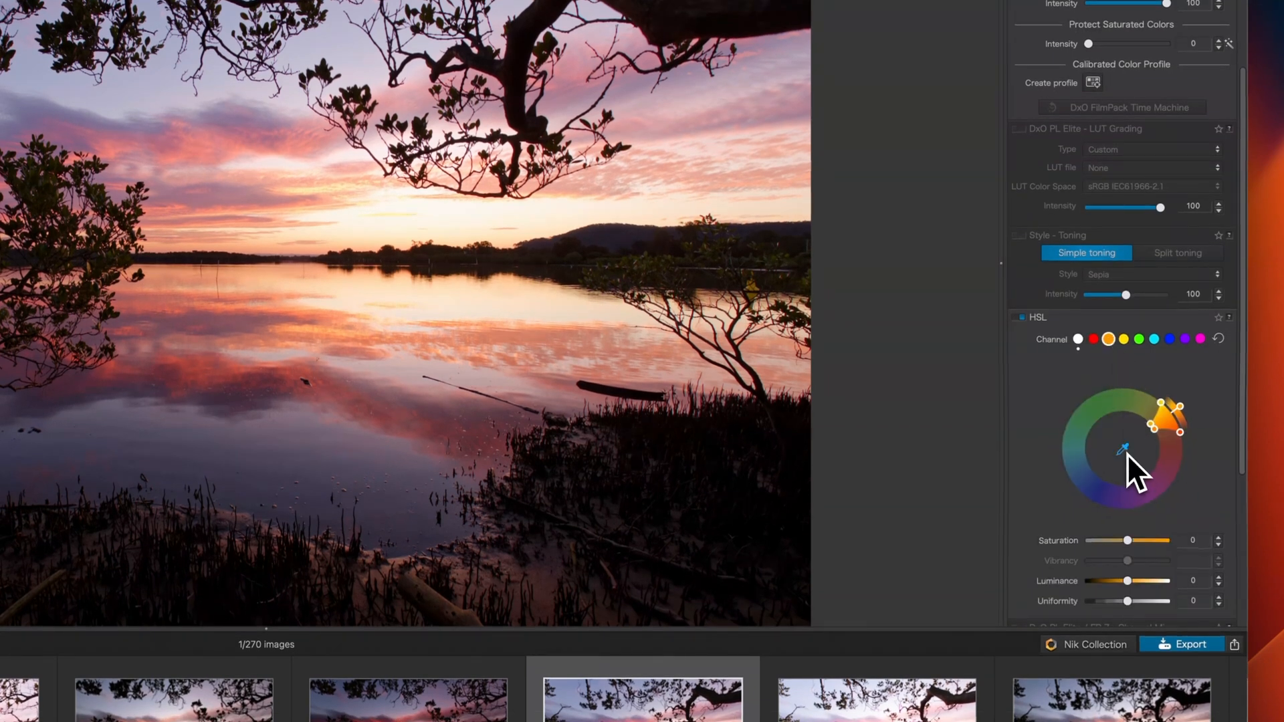
pyautogui.click(1123, 450)
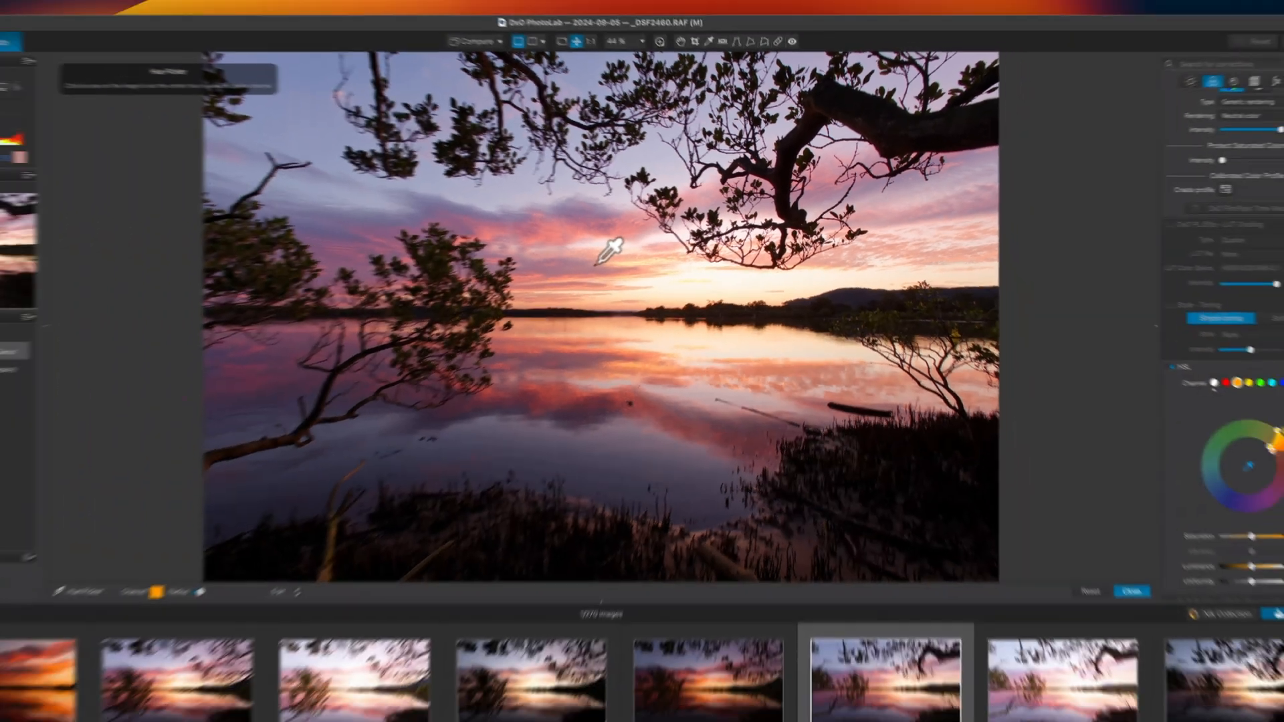
pyautogui.click(595, 265)
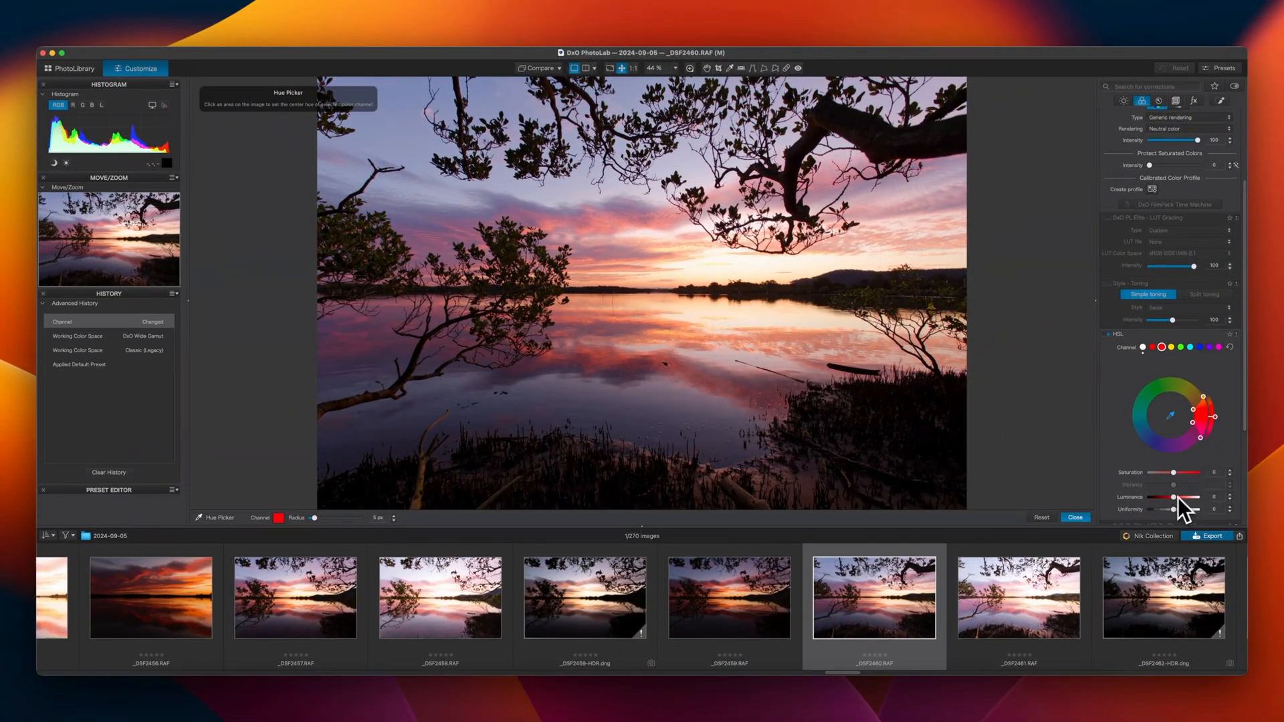
# Raise the red channel's saturation to 10 and widen its hue range on the colour wheel
pyautogui.moveTo(1173, 473); pyautogui.dragTo(1177, 475)
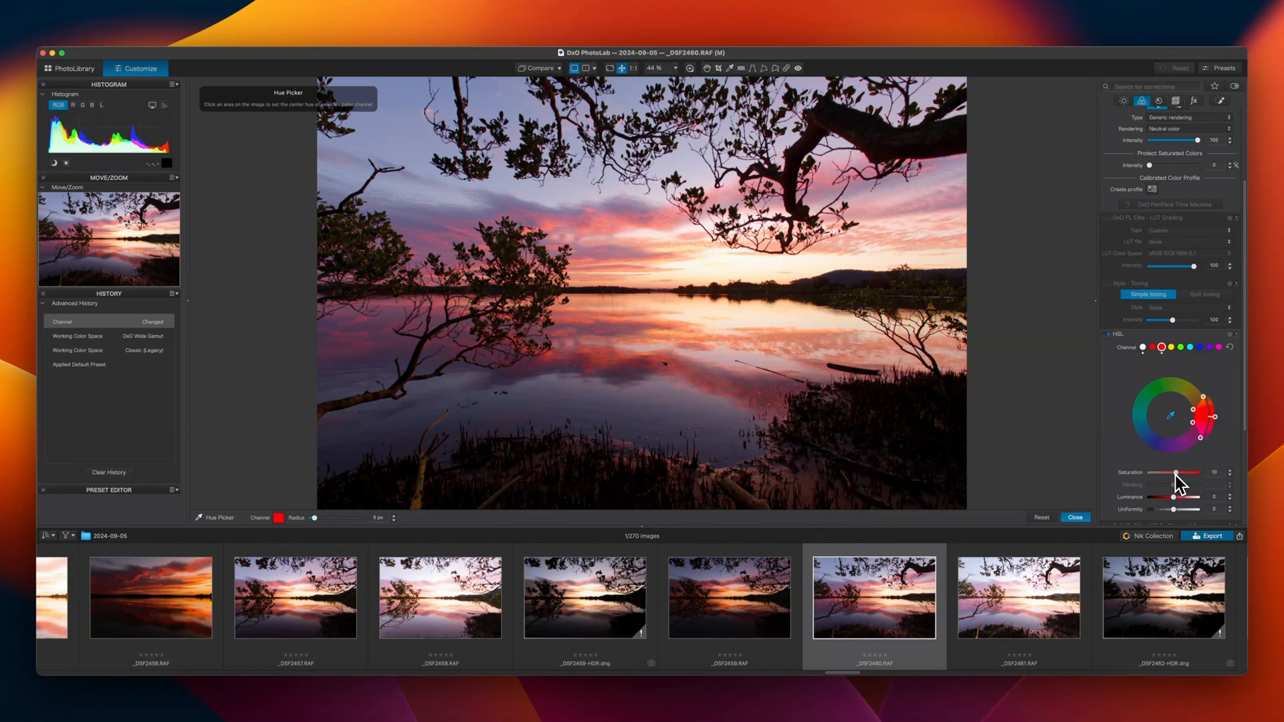
pyautogui.moveTo(1205, 398); pyautogui.dragTo(1201, 450)
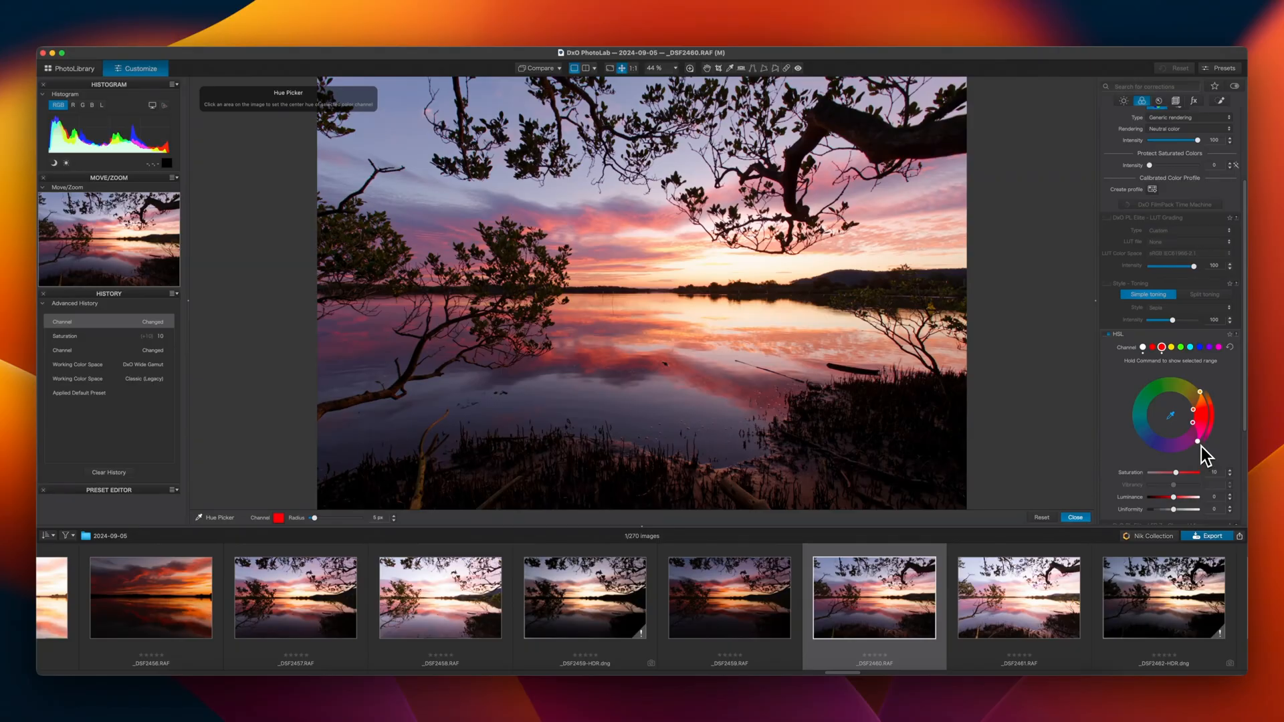